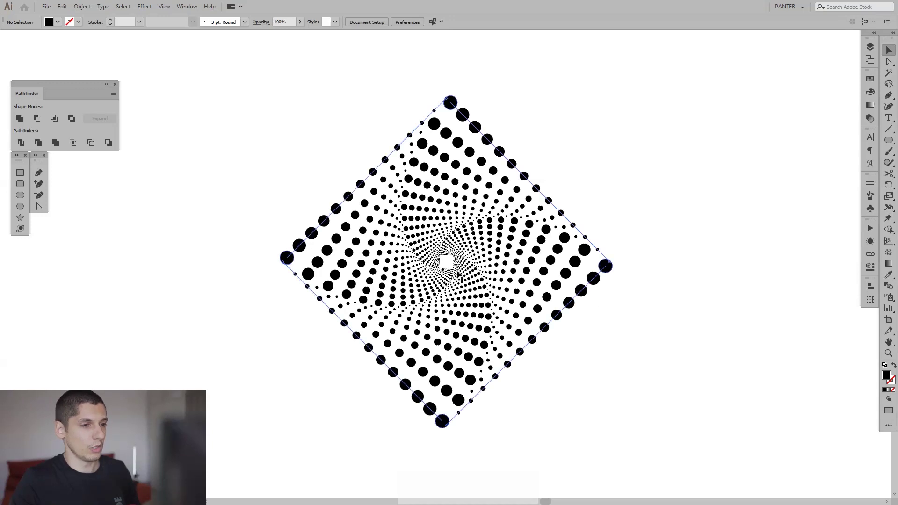
Step: Shift-drag the dot vortex group straight left, then pan to empty canvas and deselect
key("ctrl+plus")
left_click_drag(645, 271, 622, 283)
key("ctrl+minus")
left_click_drag(698, 306, 682, 287)
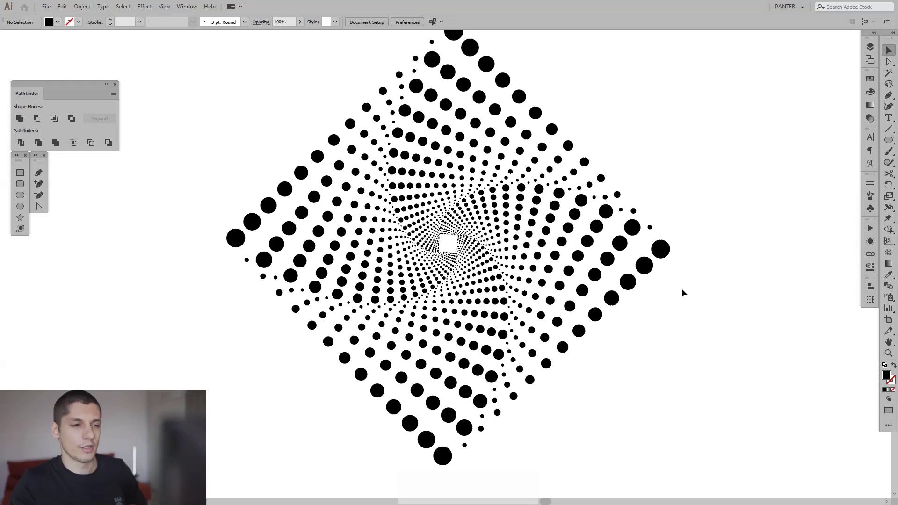
scroll(731, 368, "down", 1)
left_click_drag(731, 366, 301, 324)
scroll(649, 362, "down", 1)
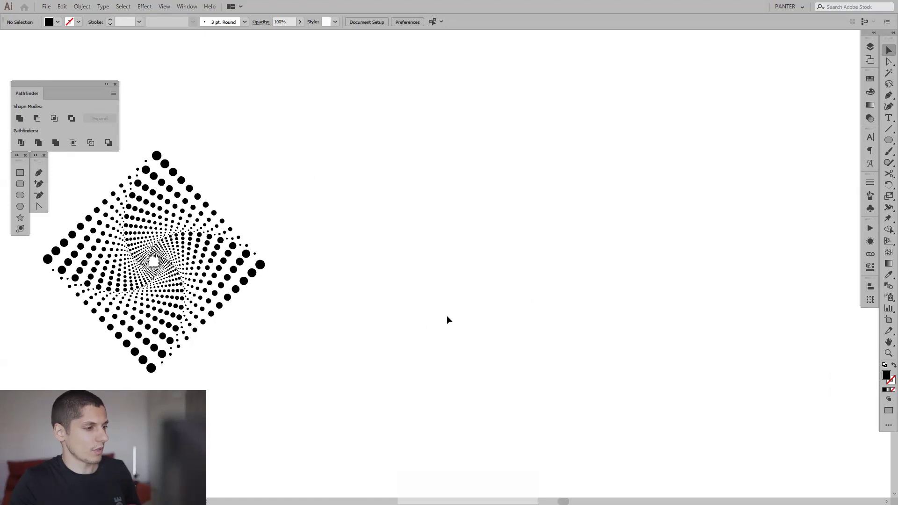
left_click(149, 243)
left_click_drag(149, 243, 0, 244)
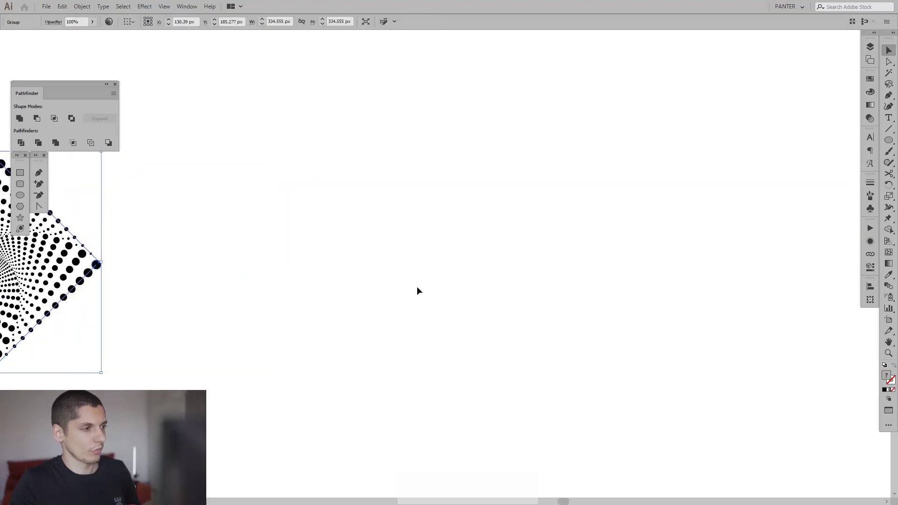
key("space")
left_click_drag(620, 253, 581, 242)
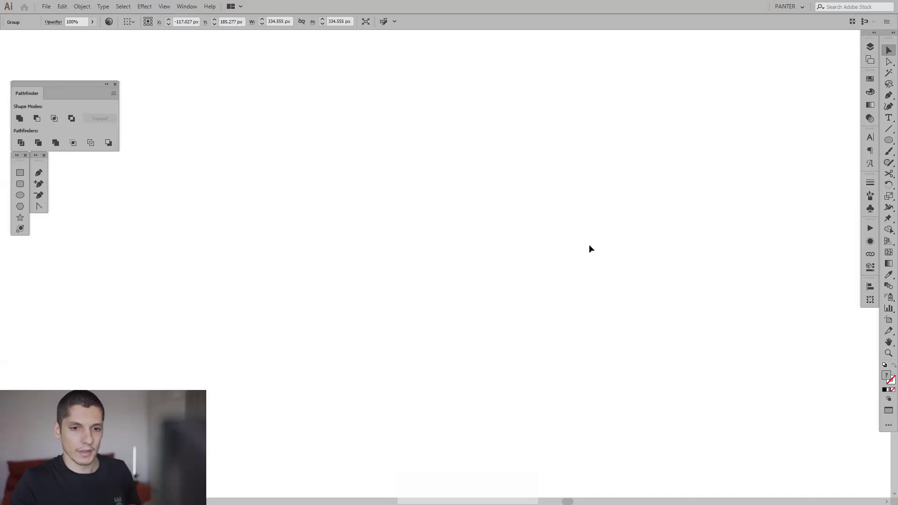
left_click(588, 245)
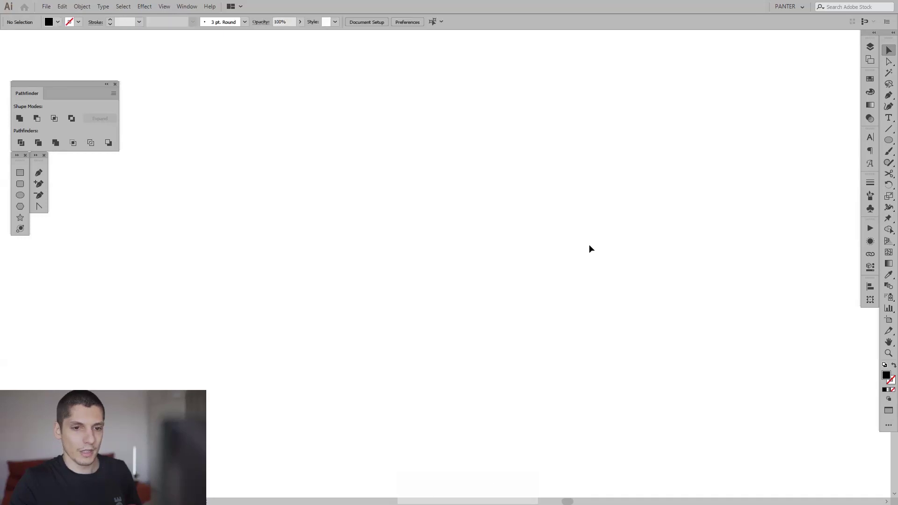
Step: Set the stroke to None and keep a black fill, then collapse the Color panel
left_click(891, 381)
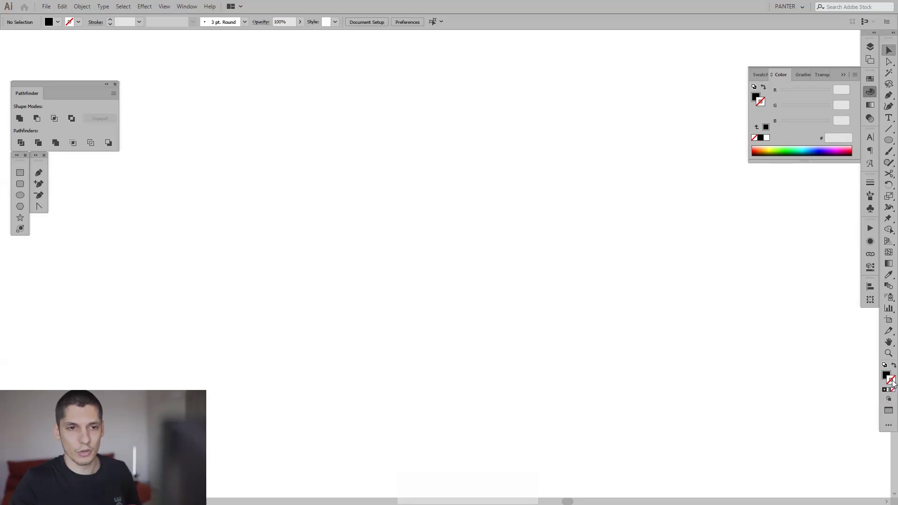
left_click(790, 147)
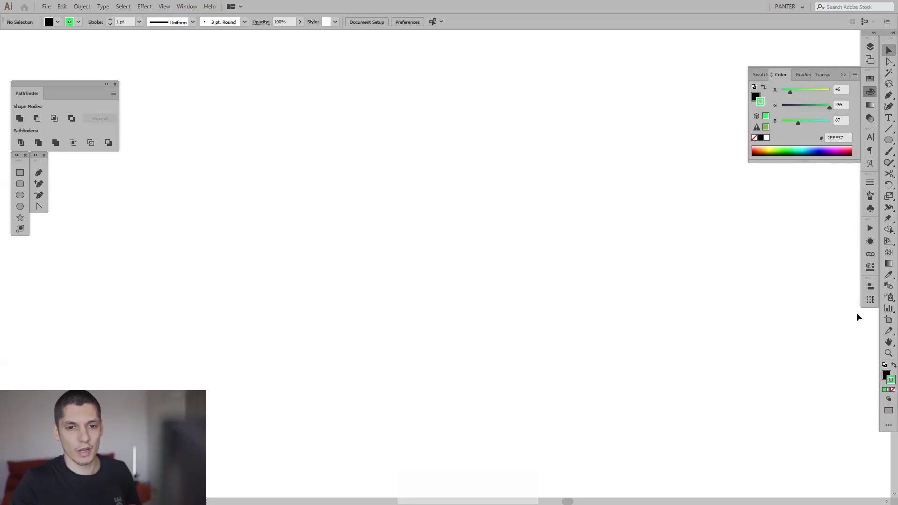
left_click(892, 391)
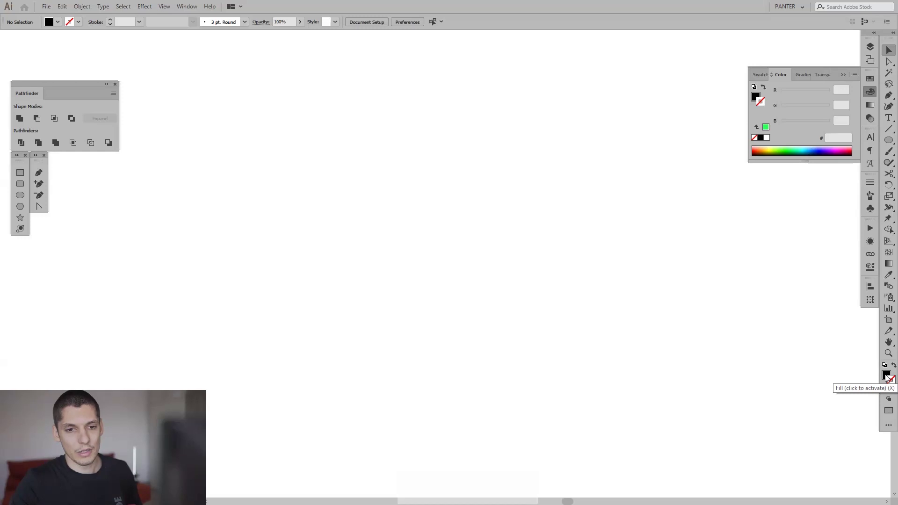
left_click(887, 376)
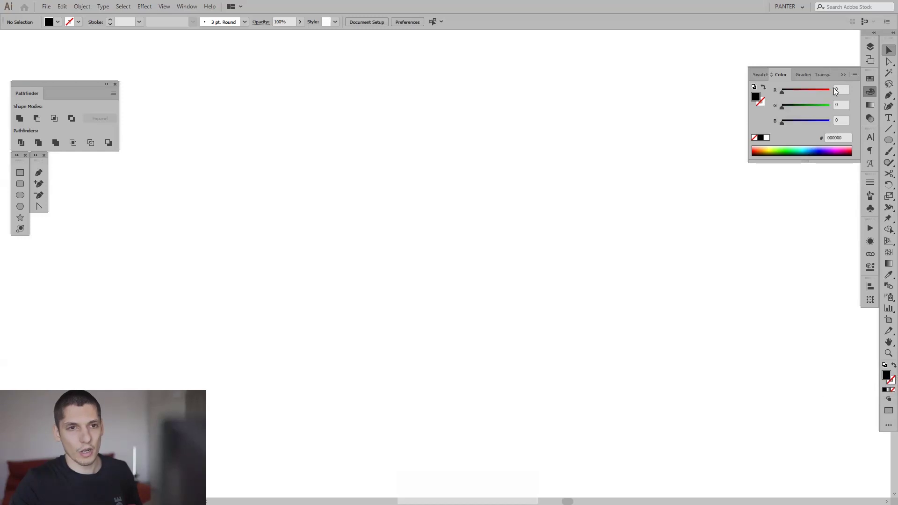
left_click(843, 75)
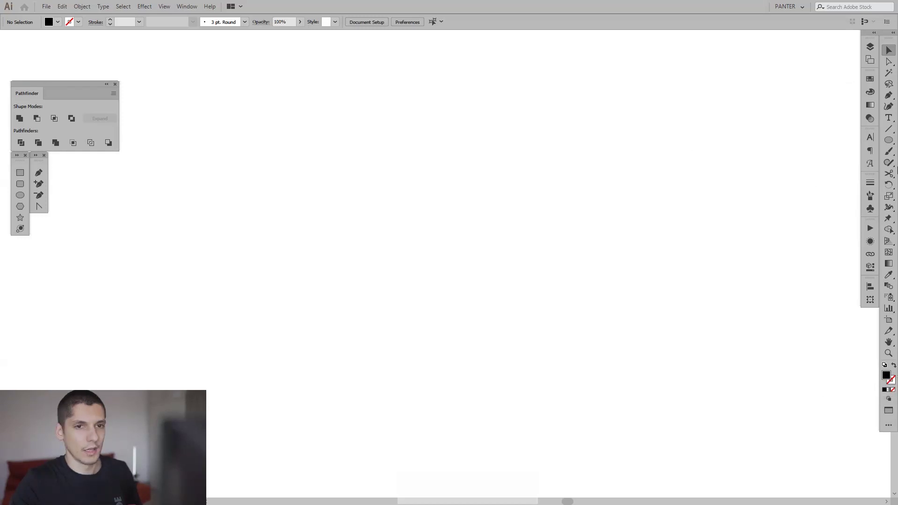
left_click(889, 140)
Step: Draw a 12.7 px black circle from its centre with the Ellipse Tool
left_click(890, 141)
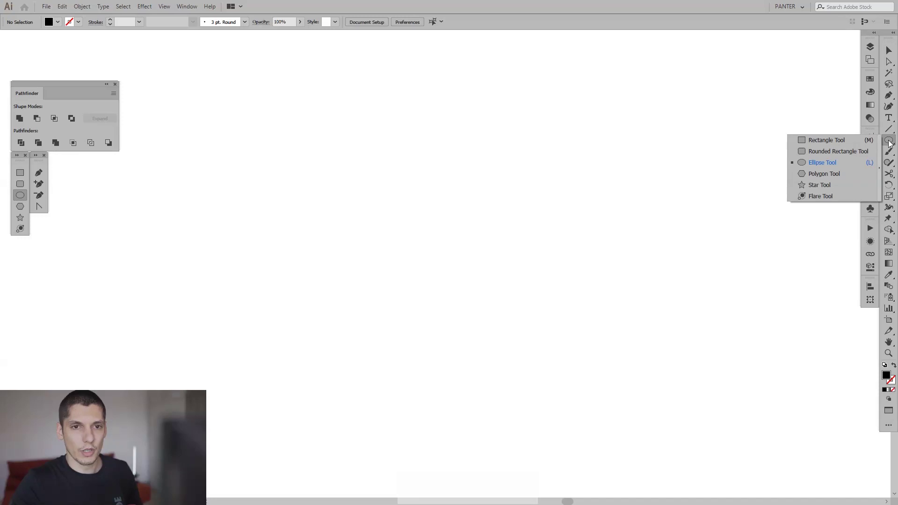
left_click(838, 163)
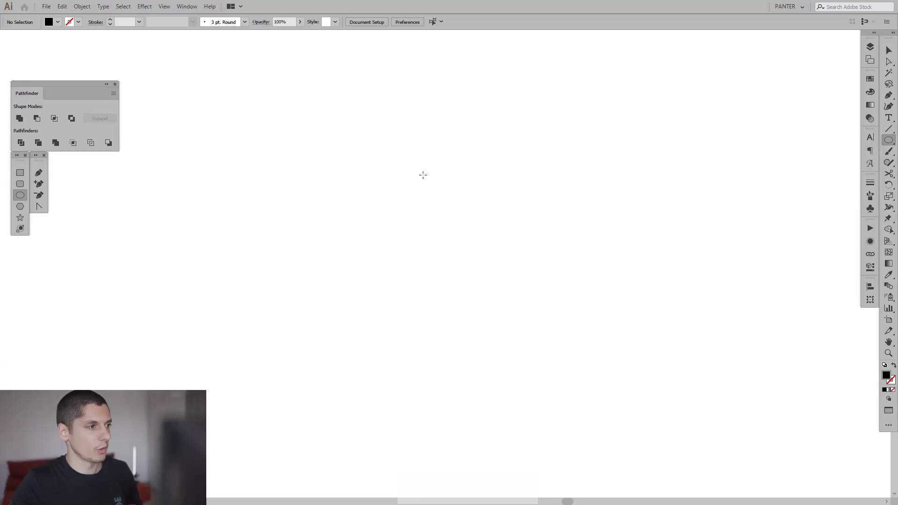
key("shift+alt")
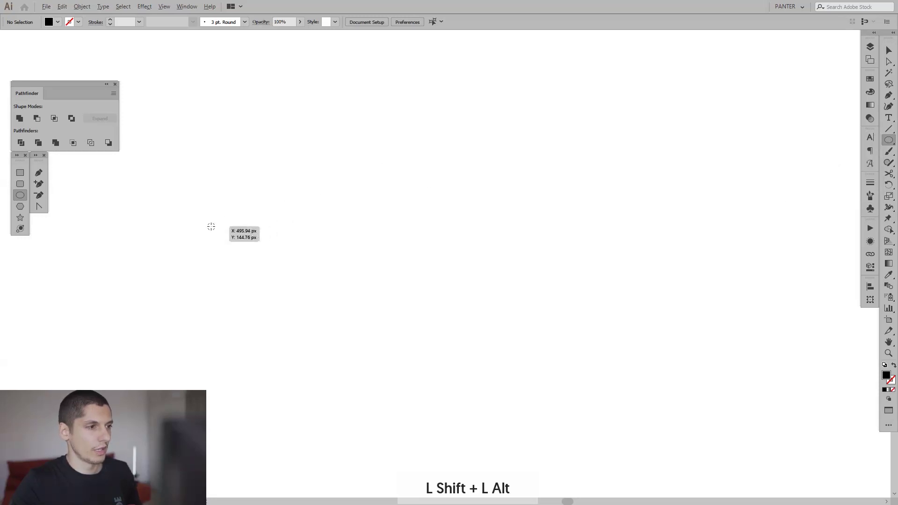
left_click_drag(210, 227, 218, 232)
Step: Alt-drag a copy about 240 px right, shrink it to 1.76 px, and marquee-select both circles
key("v")
key("alt")
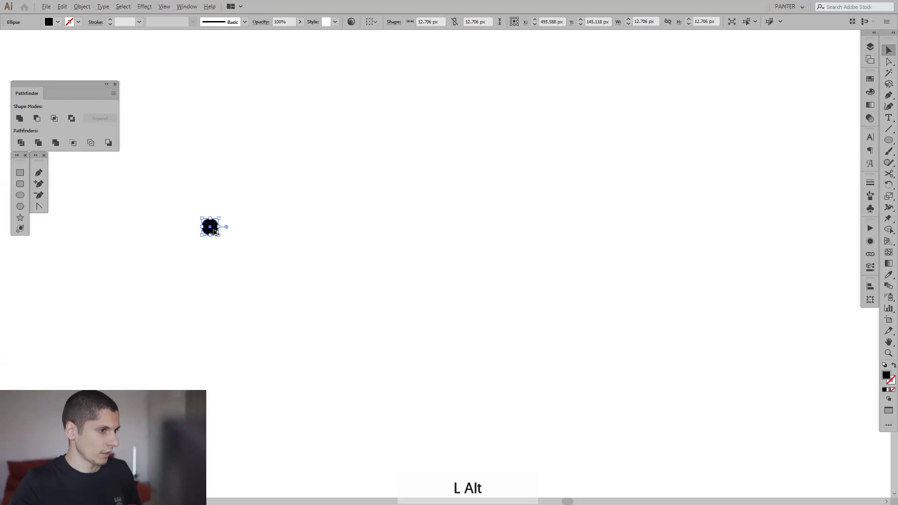
left_click_drag(214, 232, 532, 258)
scroll(532, 257, "up", 5)
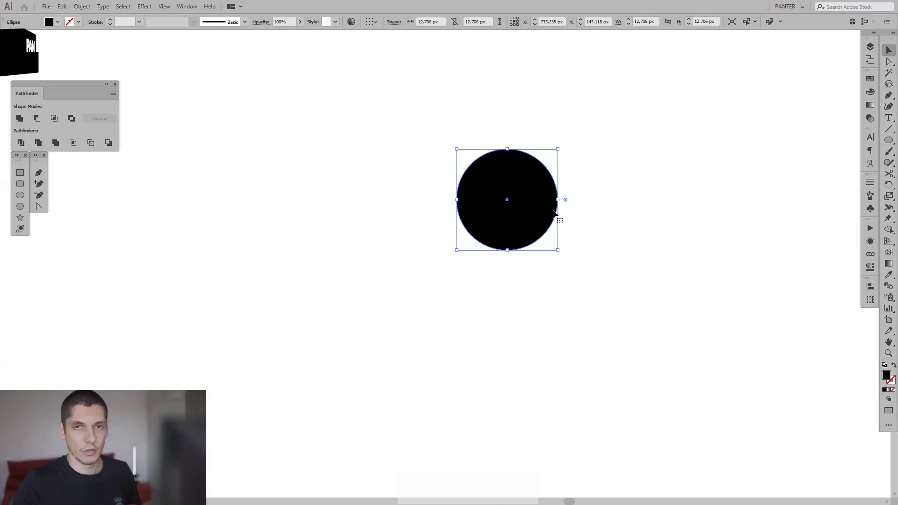
left_click_drag(558, 199, 515, 205)
left_click(576, 226)
scroll(575, 225, "down", 4)
left_click_drag(182, 163, 668, 237)
key("space")
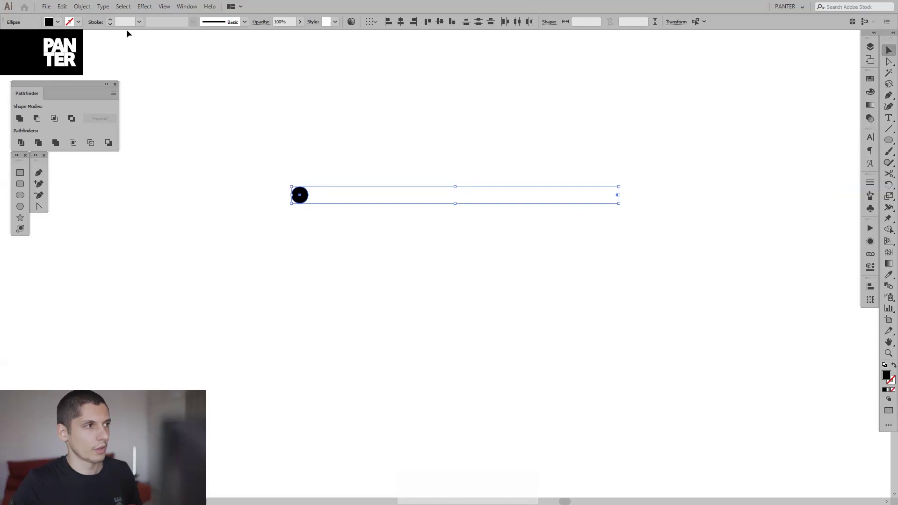
Step: Apply Object > Blend > Make to the large and tiny circles
left_click(82, 6)
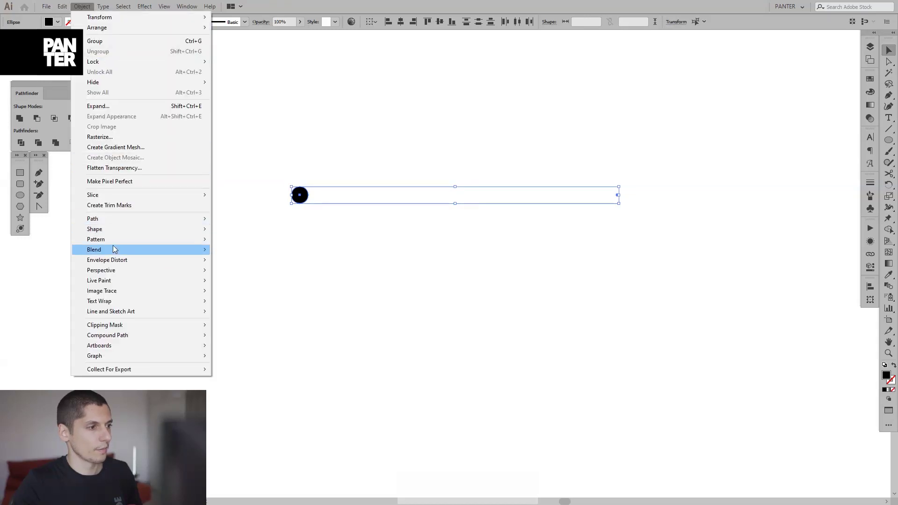
mouse_move(114, 247)
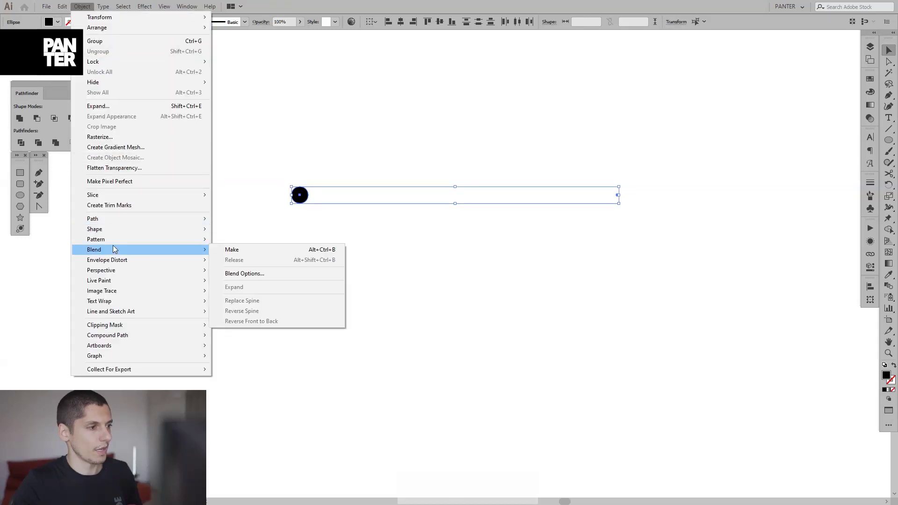
left_click(242, 251)
key("space")
left_click_drag(497, 240, 515, 246)
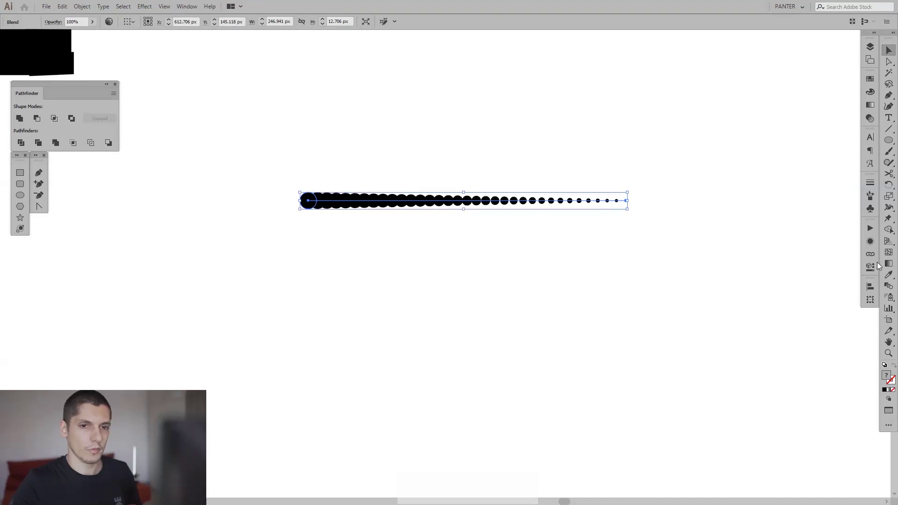
double_click(890, 287)
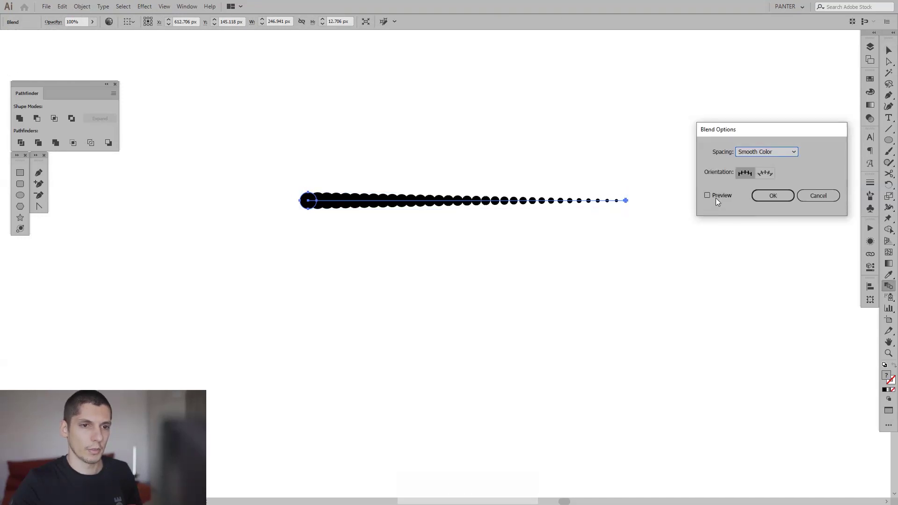
Step: In Blend Options, turn on Preview, set Specified Steps to 15, and confirm
left_click(716, 198)
left_click(756, 154)
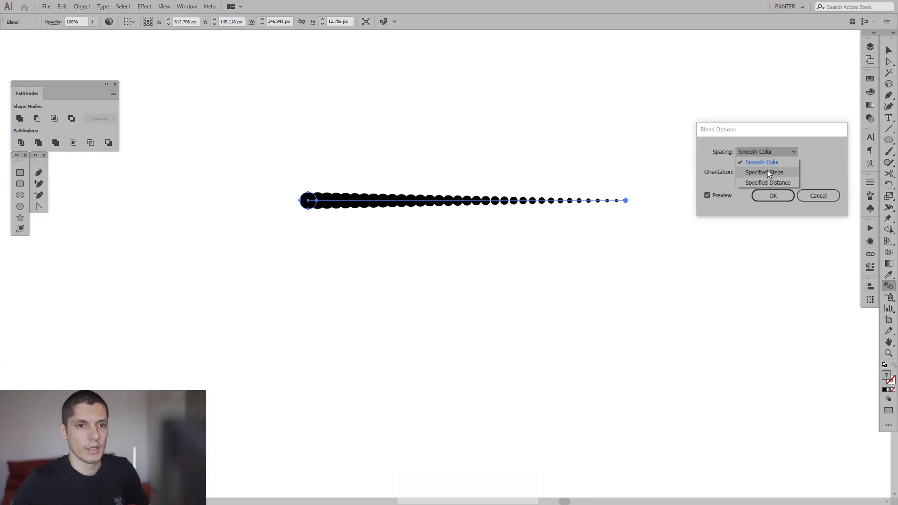
left_click(768, 172)
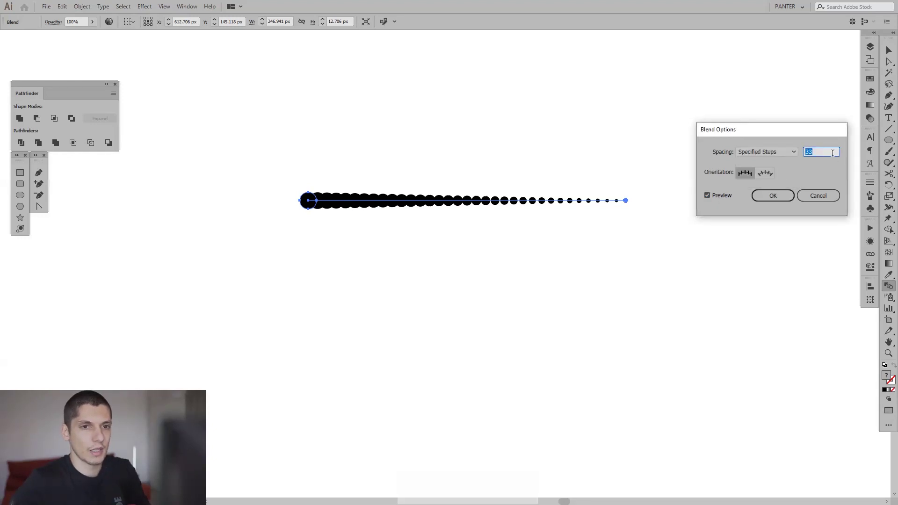
key("Down")
key("Down")
key("Down")
key("Down")
key("Down")
key("Down")
key("Down")
key("Down")
key("Down")
key("Down")
key("Down")
key("Down")
key("Down")
key("Down")
key("Down")
key("Down")
key("Down")
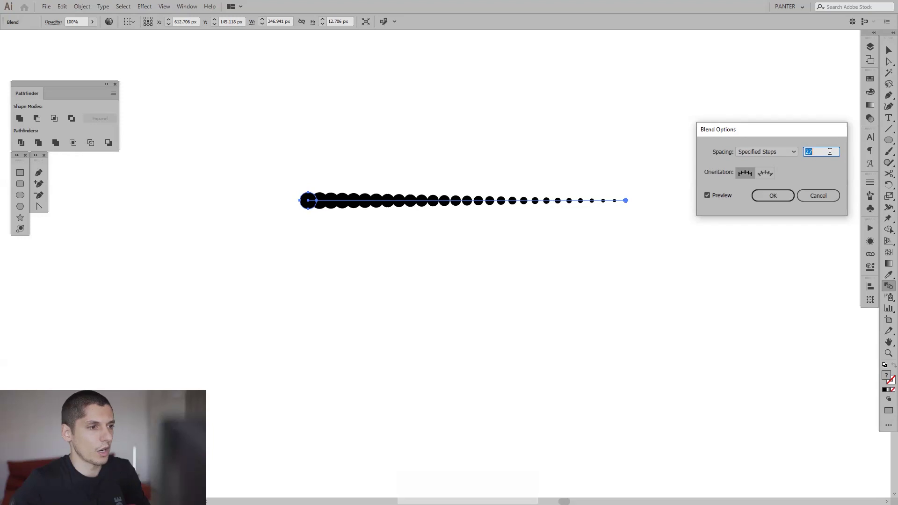
key("Down")
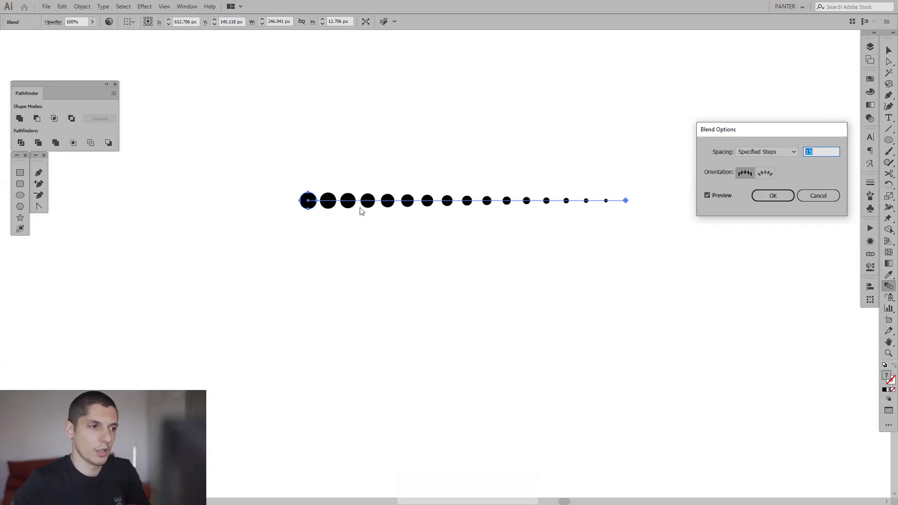
key("Down")
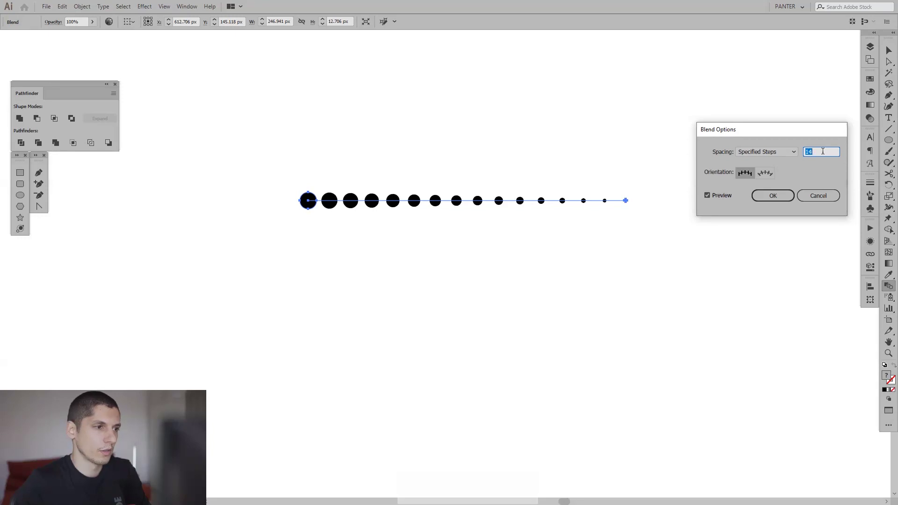
key("Up")
key("Down")
key("Up")
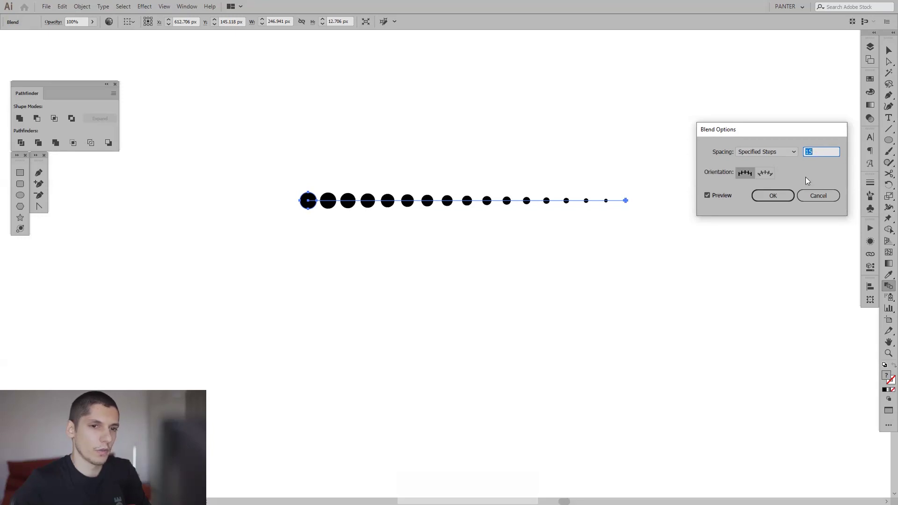
left_click(773, 195)
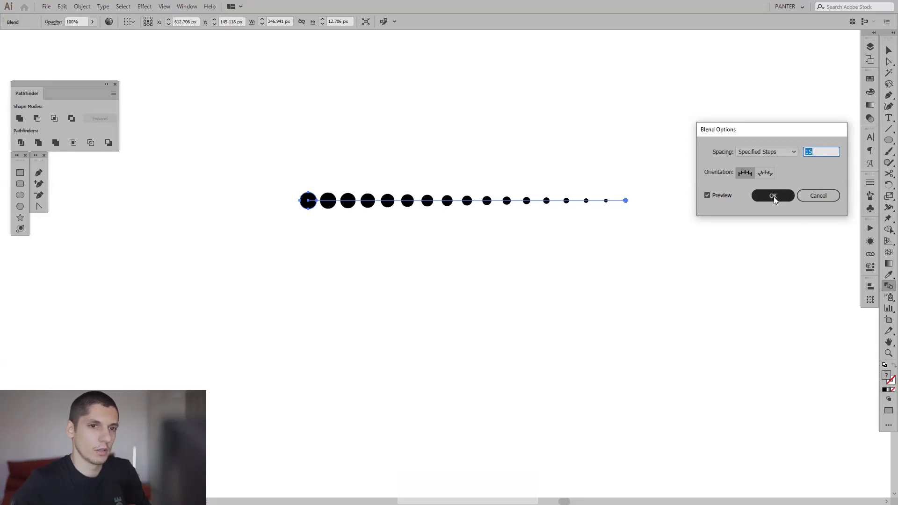
left_click(891, 51)
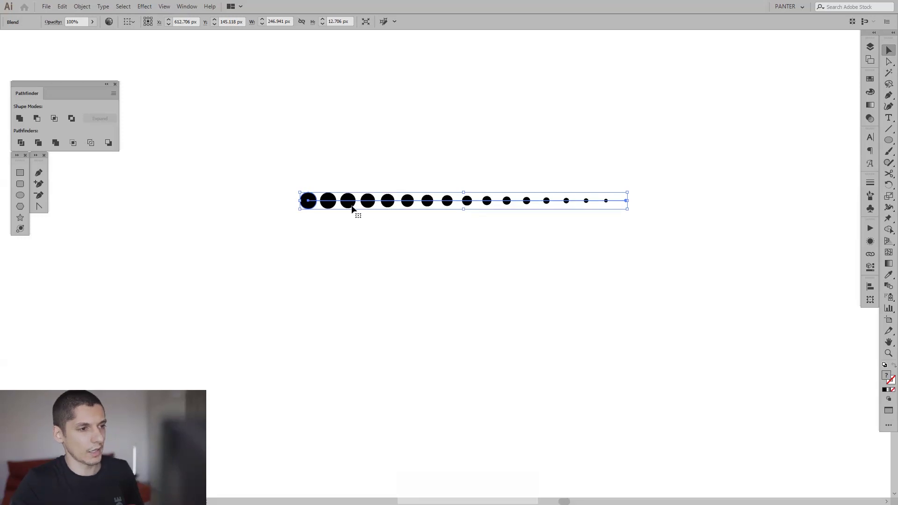
Step: Alt-drag a copy of the dot row, rotate it 90° upright, and attach it to the row's end
key("alt")
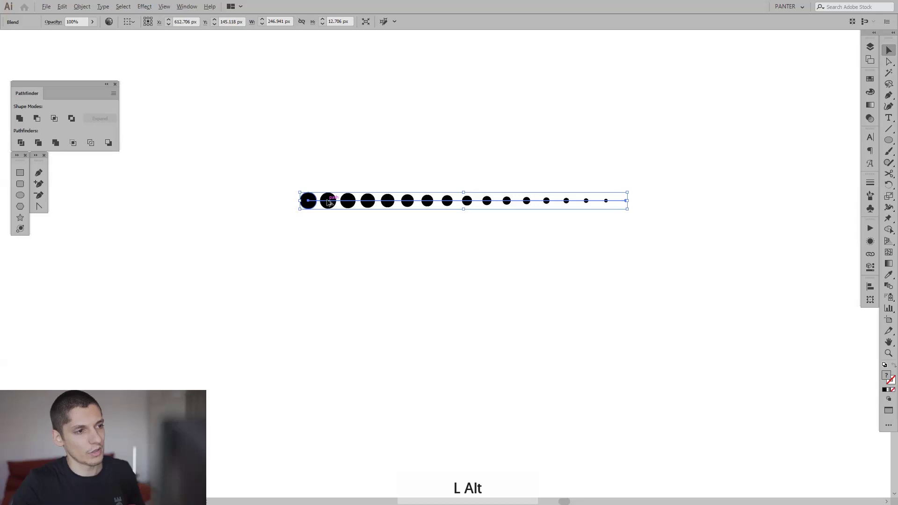
left_click_drag(328, 200, 432, 255)
left_click_drag(753, 303, 715, 273)
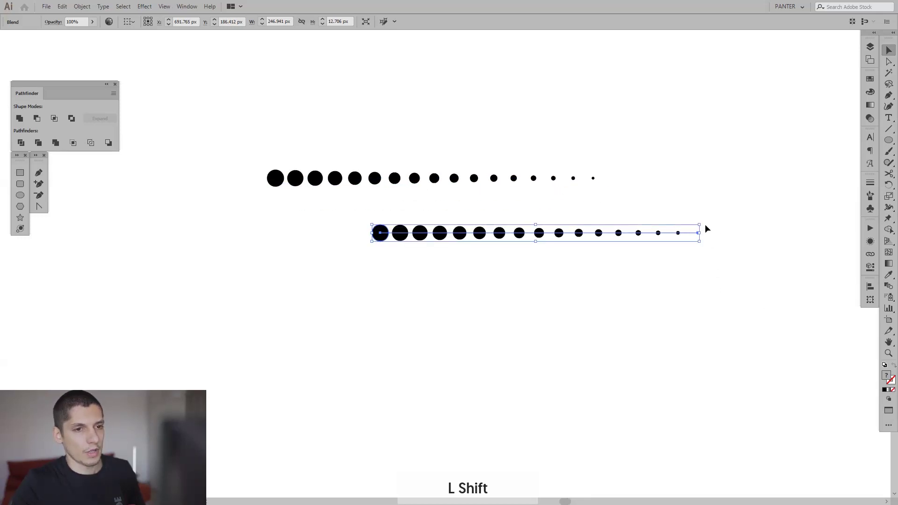
left_click_drag(704, 226, 606, 402)
scroll(557, 121, "up", 5)
scroll(533, 138, "down", 1)
left_click_drag(463, 79, 699, 372)
scroll(699, 372, "up", 4)
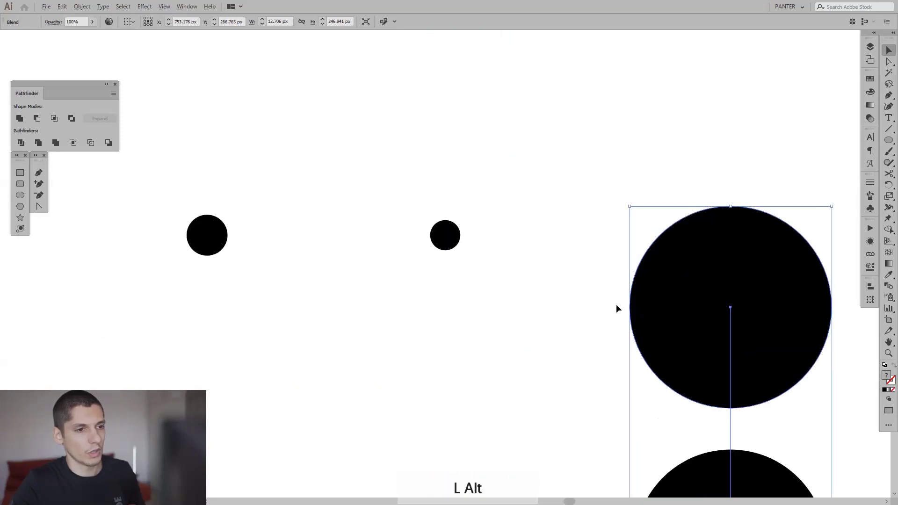
left_click_drag(739, 253, 457, 266)
scroll(457, 264, "up", 4)
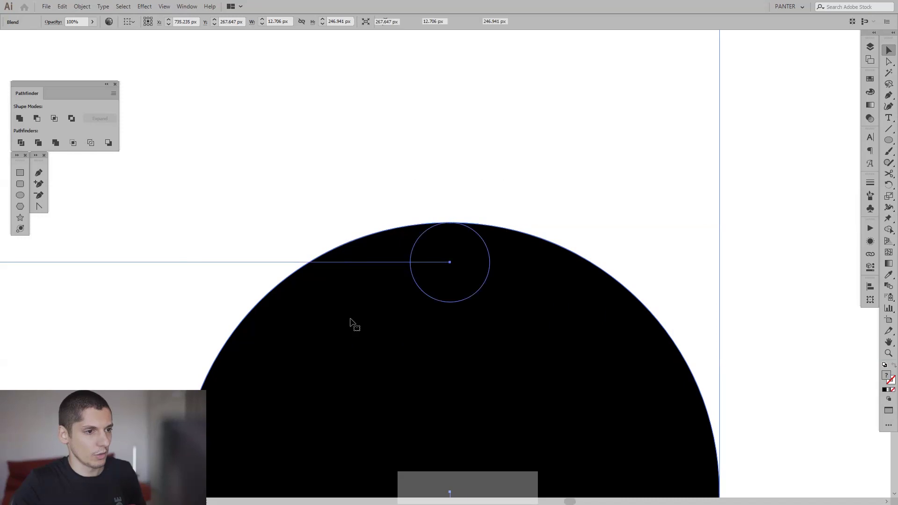
scroll(465, 315, "down", 2)
left_click_drag(465, 314, 483, 199)
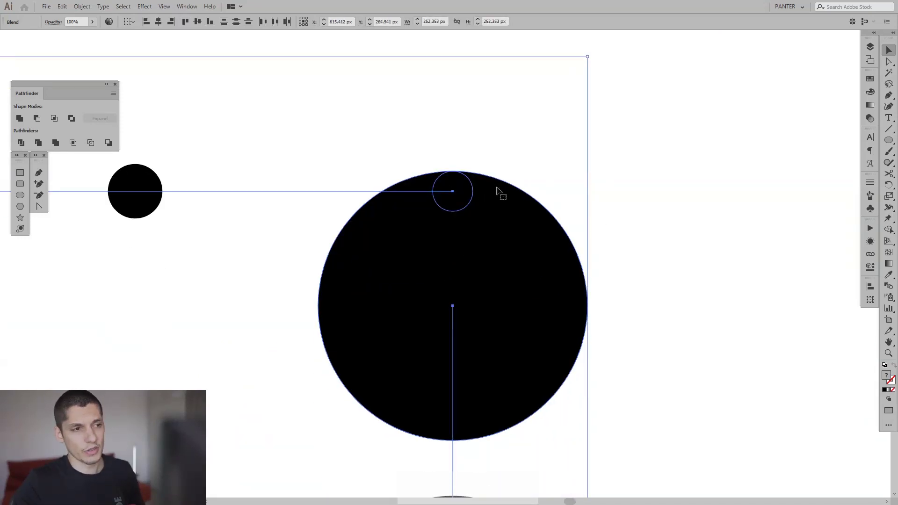
Step: Duplicate the vertical column, rotate it horizontal, and place it at the column's bottom end
key("alt")
scroll(499, 205, "down", 4)
left_click_drag(615, 332, 627, 206)
scroll(641, 264, "down", 3)
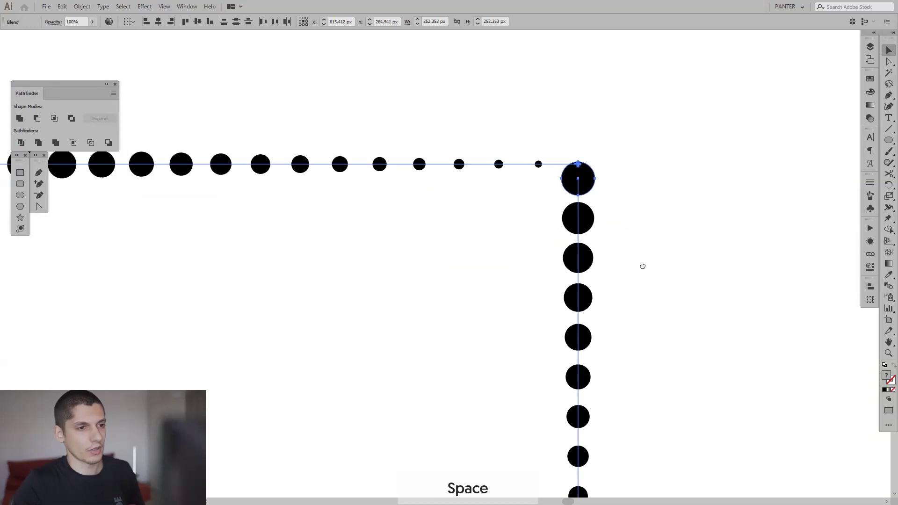
left_click_drag(643, 269, 622, 138)
left_click(574, 145)
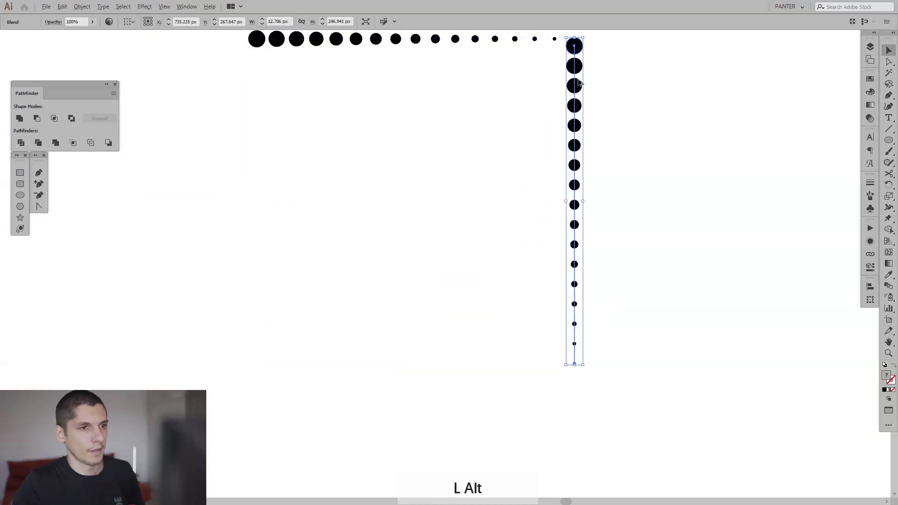
left_click_drag(581, 82, 643, 283)
left_click_drag(646, 235, 410, 371)
scroll(838, 406, "up", 2)
scroll(393, 330, "up", 4)
left_click_drag(525, 386, 583, 343)
scroll(418, 283, "up", 4)
scroll(585, 344, "down", 5)
scroll(586, 346, "down", 5)
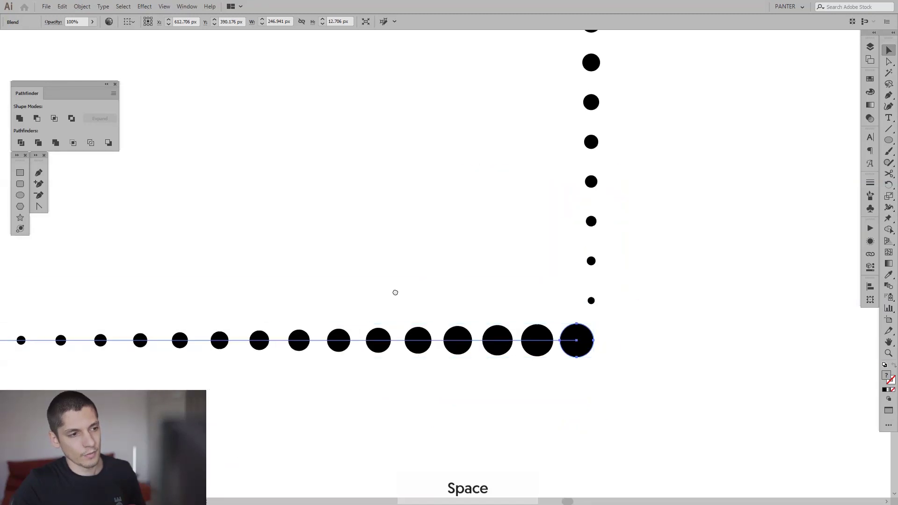
Step: Duplicate the bottom row, rotate it vertical, and close the square's left side
left_click_drag(515, 342, 470, 260)
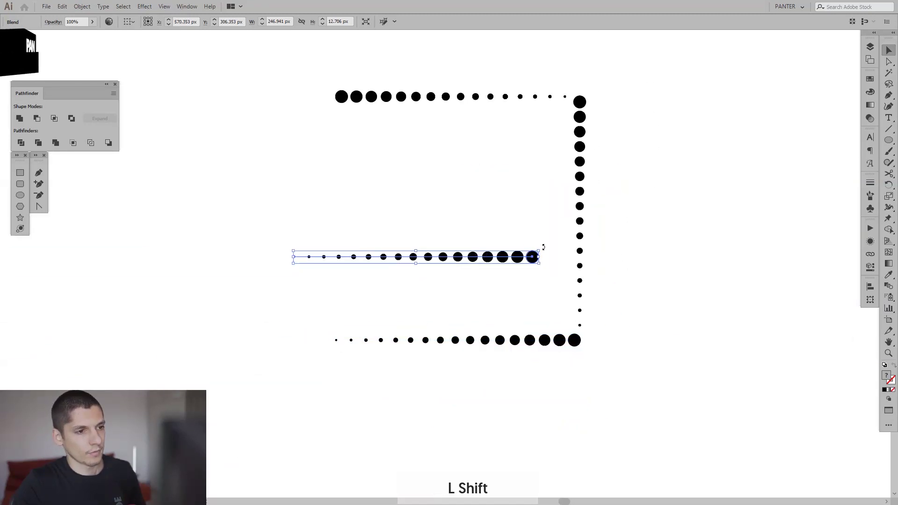
left_click_drag(541, 245, 426, 382)
scroll(367, 363, "up", 5)
scroll(367, 363, "up", 2)
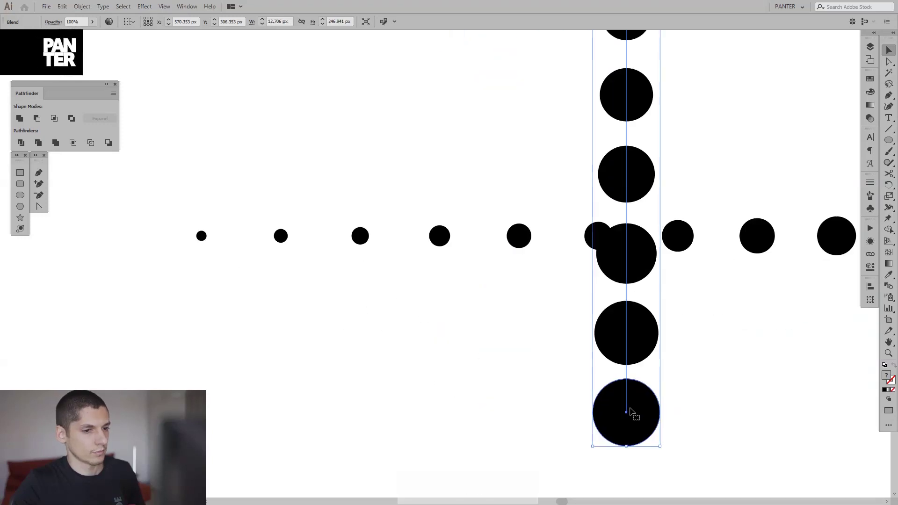
left_click_drag(632, 415, 206, 202)
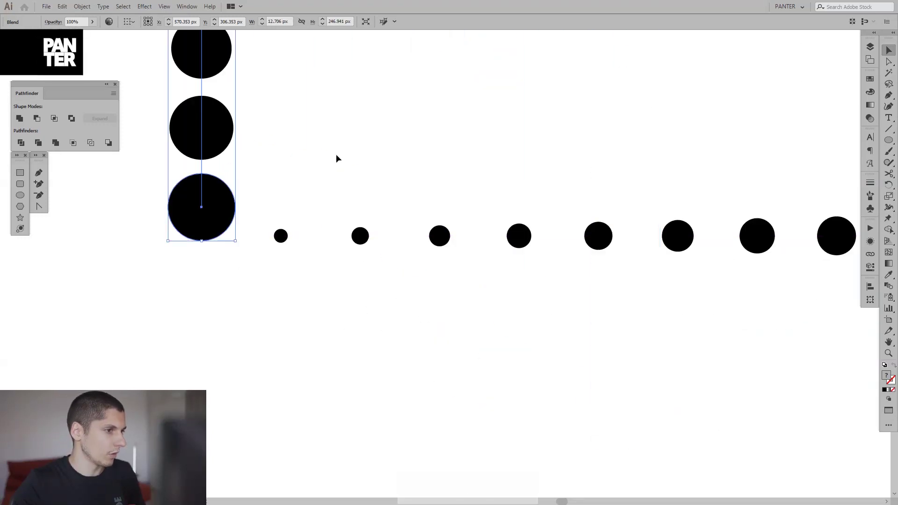
scroll(336, 154, "down", 5)
left_click_drag(336, 153, 429, 267)
scroll(429, 267, "down", 2)
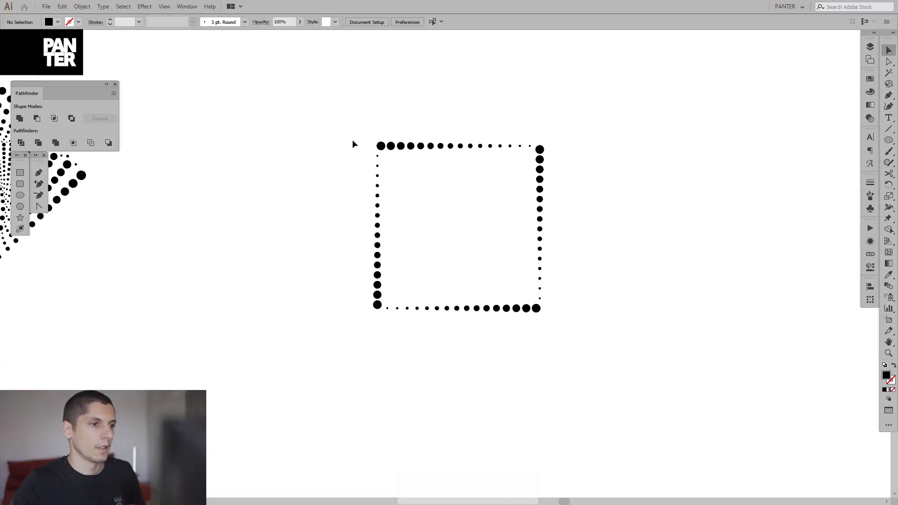
Step: Select all four dotted sides and group them with Ctrl+G
left_click_drag(334, 128, 613, 361)
scroll(615, 300, "up", 3)
left_click_drag(616, 241, 652, 250)
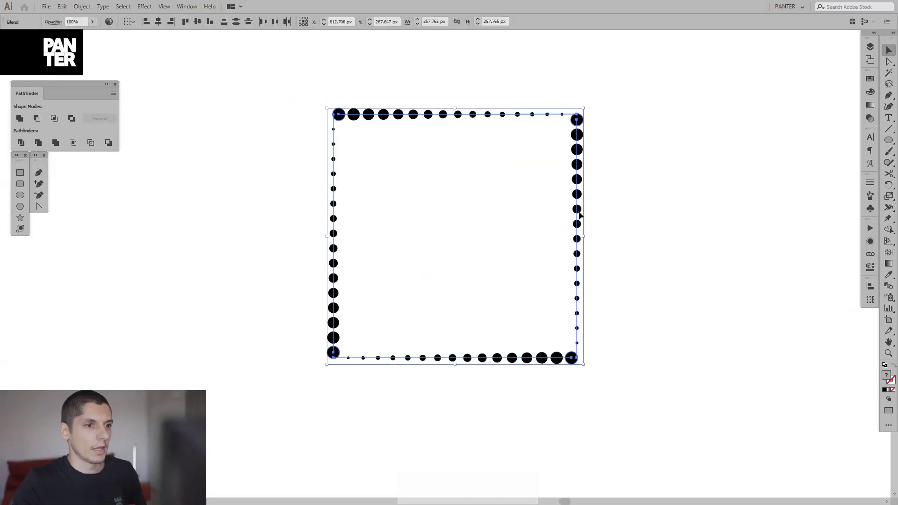
right_click(579, 213)
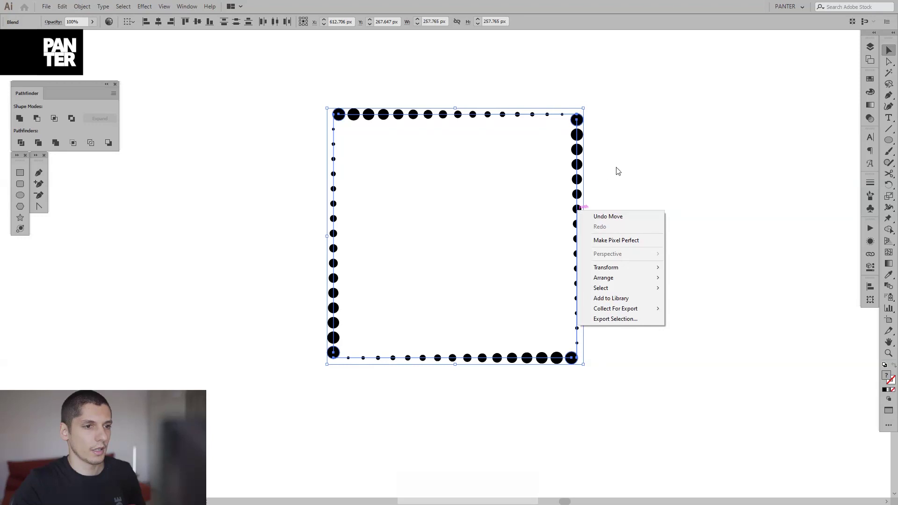
left_click(656, 103)
left_click_drag(655, 104, 267, 403)
left_click_drag(687, 346, 697, 349)
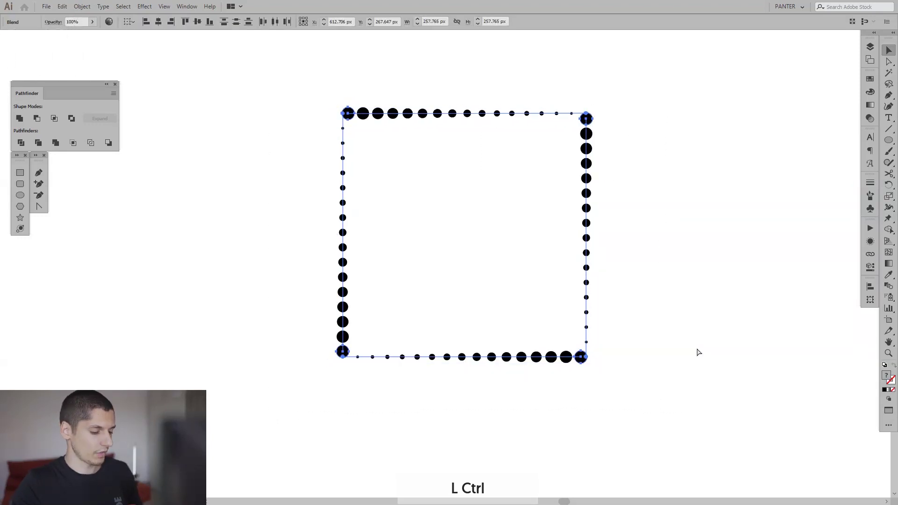
key("ctrl+g")
left_click(661, 337)
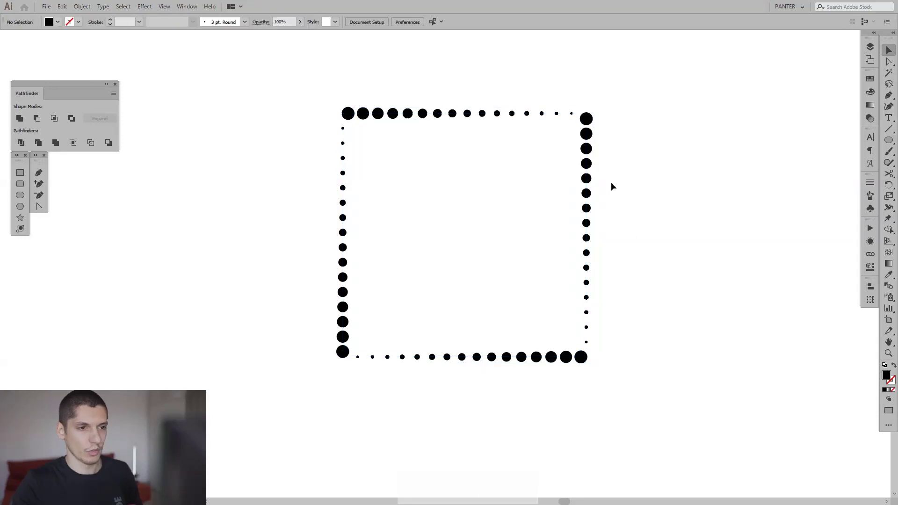
Step: Shift-rotate the grouped dotted square 45° into a diamond
left_click(588, 179)
left_click_drag(594, 176, 602, 157)
key("ctrl+z")
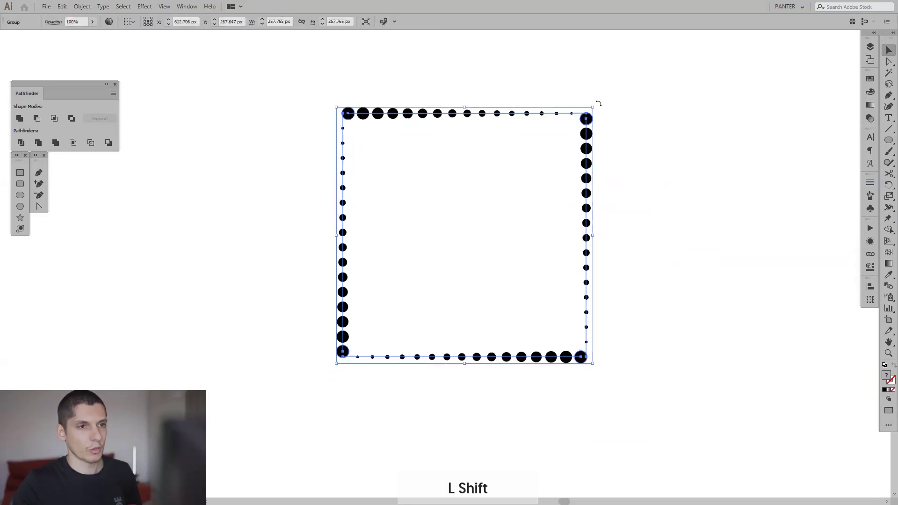
left_click_drag(598, 103, 677, 200)
left_click(701, 174)
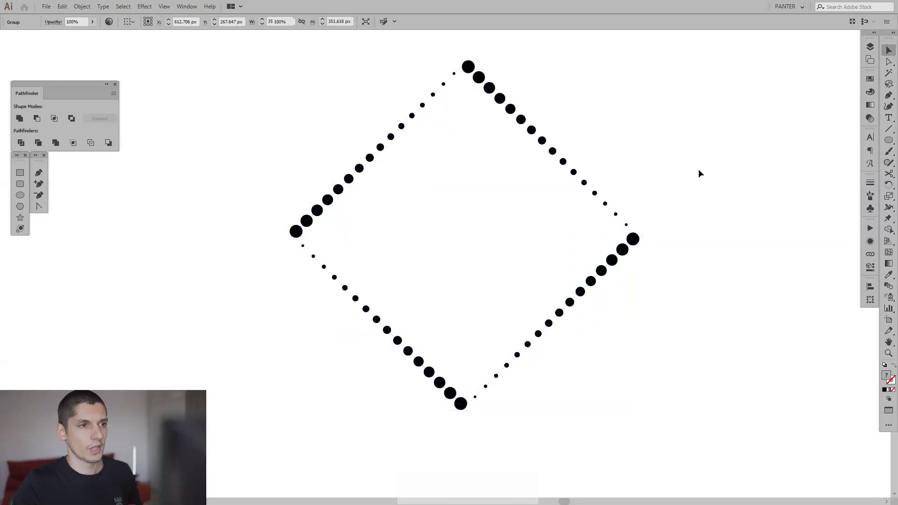
key("space")
Step: Open Effect > Distort & Transform > Transform with Preview on and Copies set to 23
left_click_drag(686, 154, 520, 232)
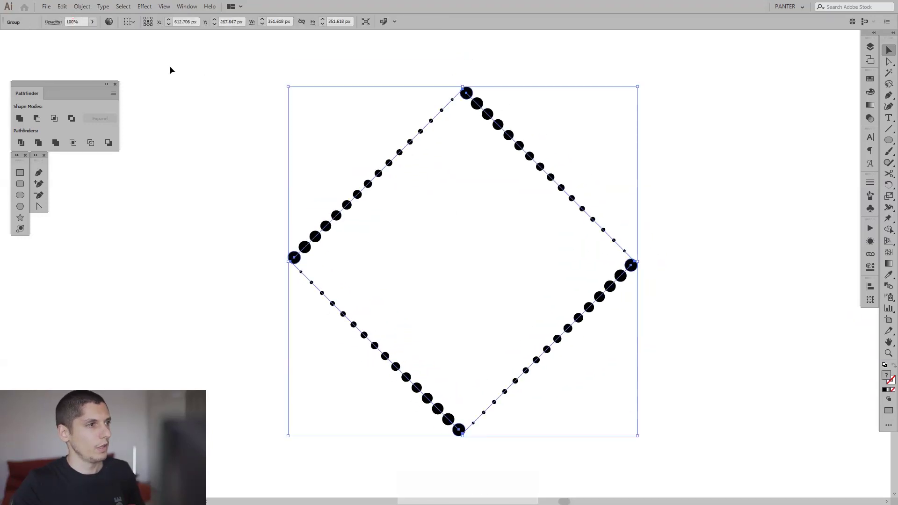
left_click(145, 7)
mouse_move(184, 85)
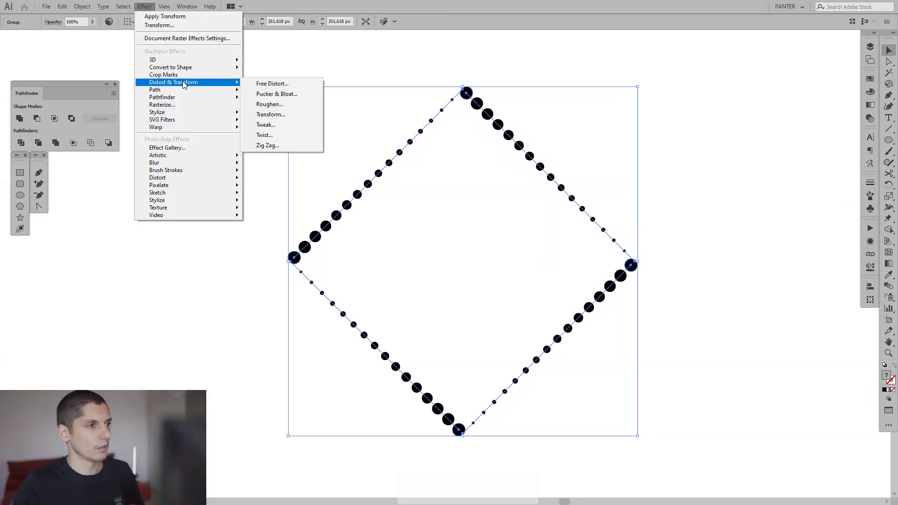
left_click(273, 115)
left_click(708, 364)
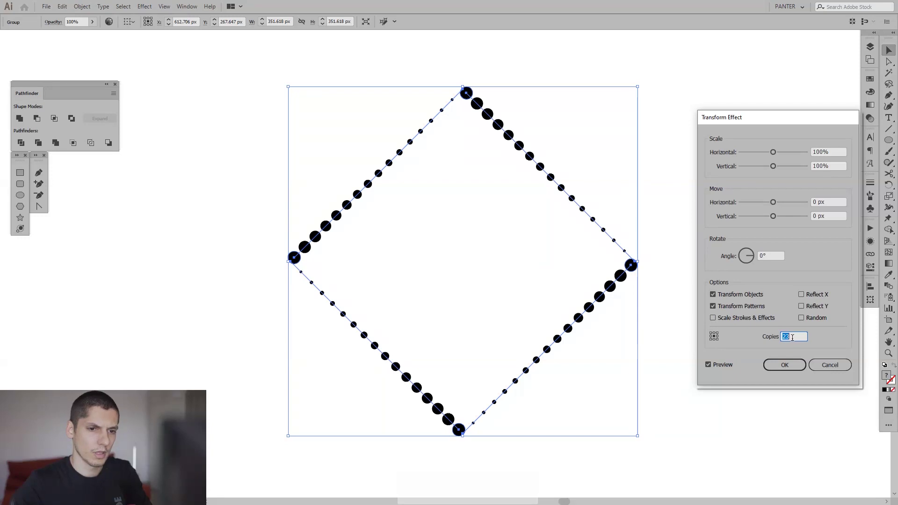
left_click(834, 151)
Step: Set the Transform effect's horizontal and vertical scale both to 89%
key("Down")
key("Down")
key("Down")
key("Down")
key("Down")
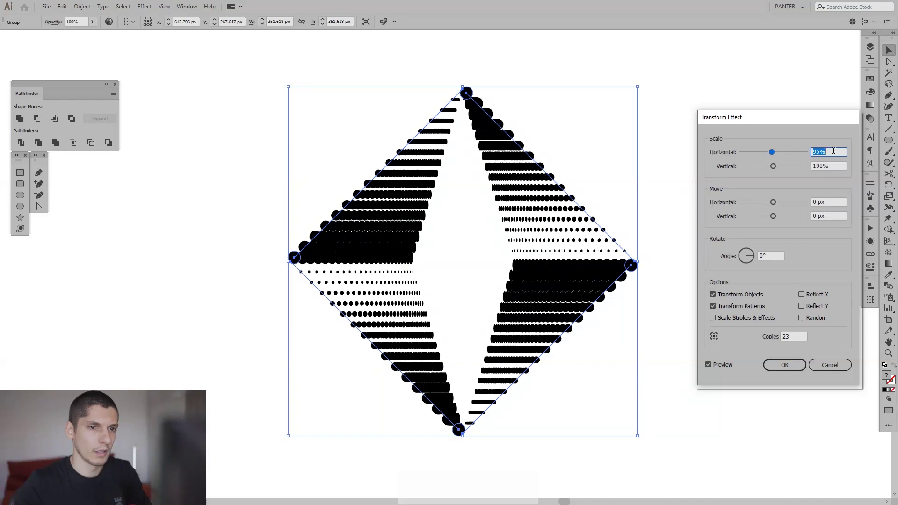
key("Down")
key("Down")
key("Down")
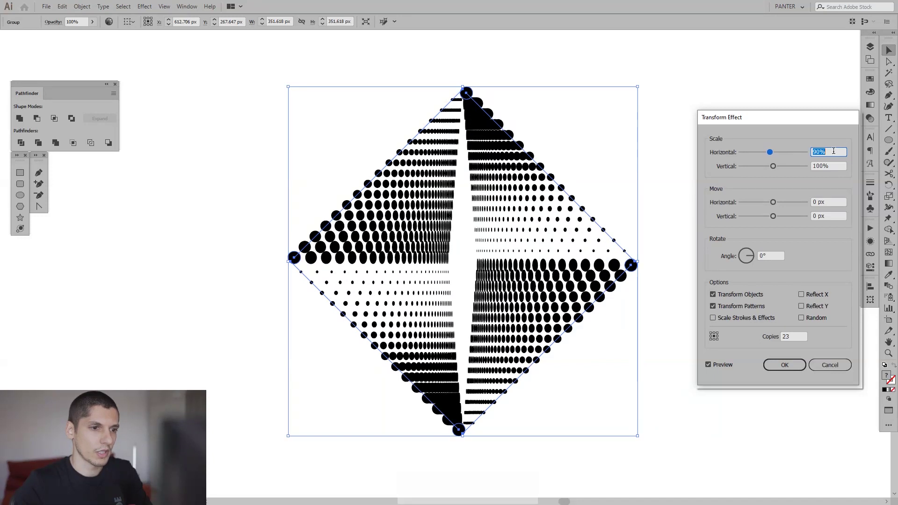
key("Down")
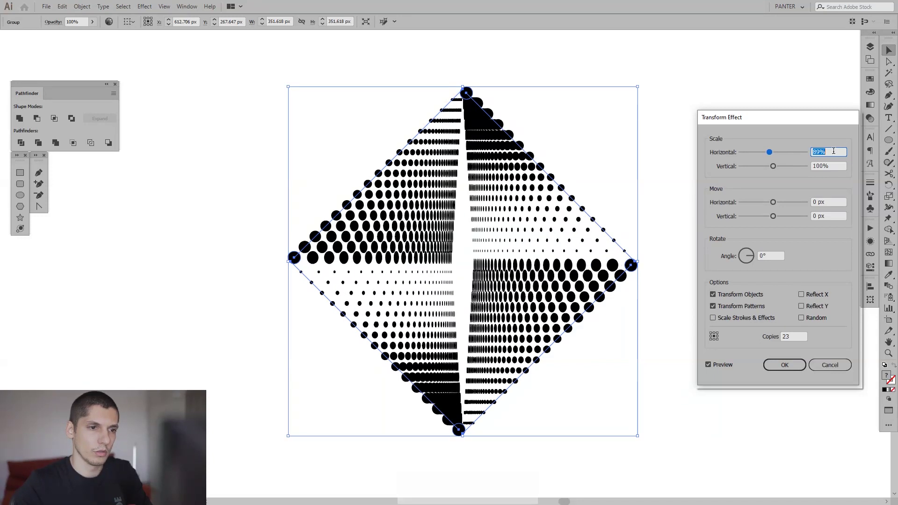
left_click(825, 166)
key("Down")
key("Down")
key("Down")
key("Down")
key("Down")
key("Down")
key("Down")
key("Down")
key("Down")
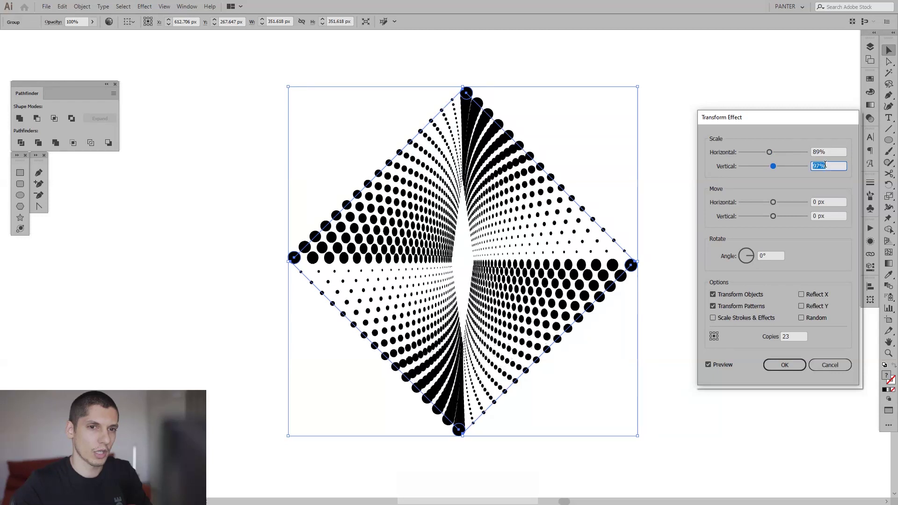
key("Down")
key("Down")
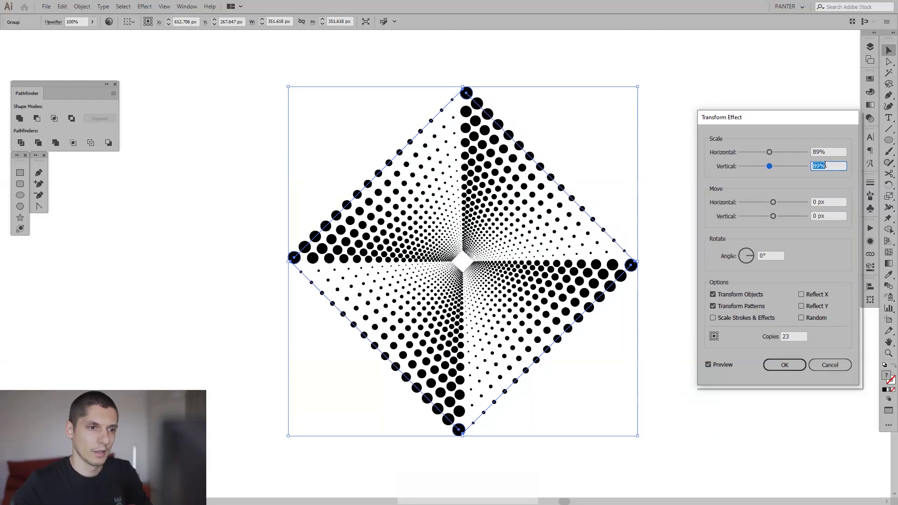
key("Down")
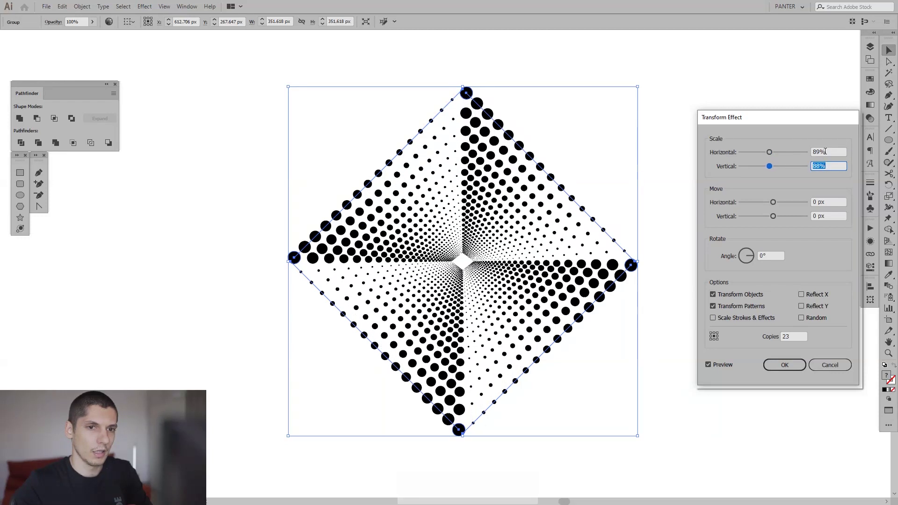
left_click(825, 151)
key("Down")
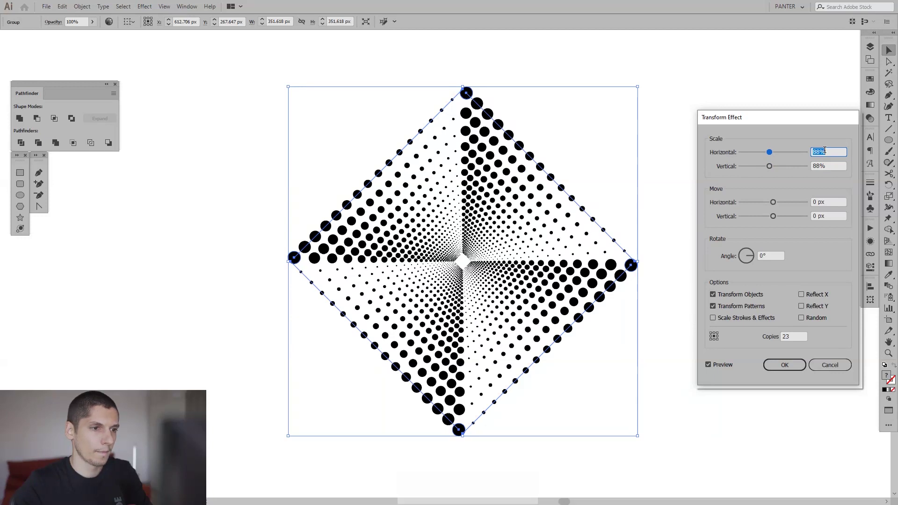
key("Up")
left_click(823, 164)
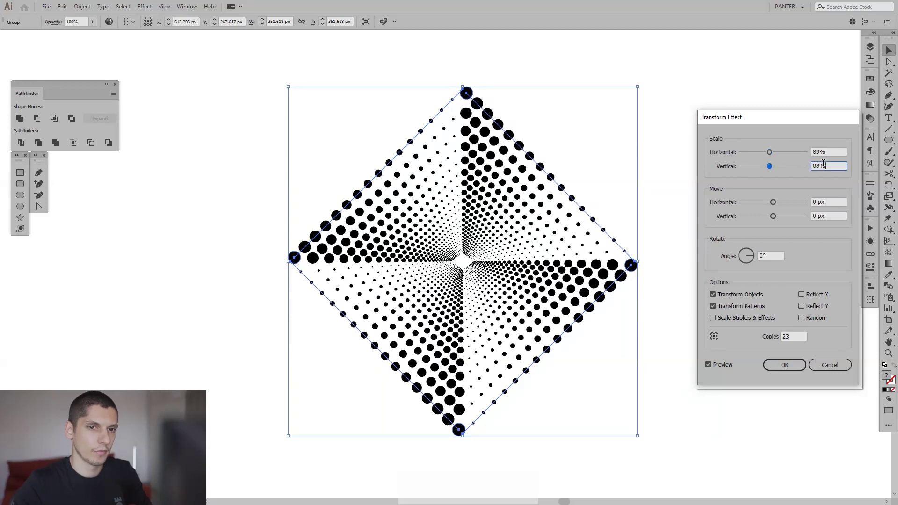
key("Up")
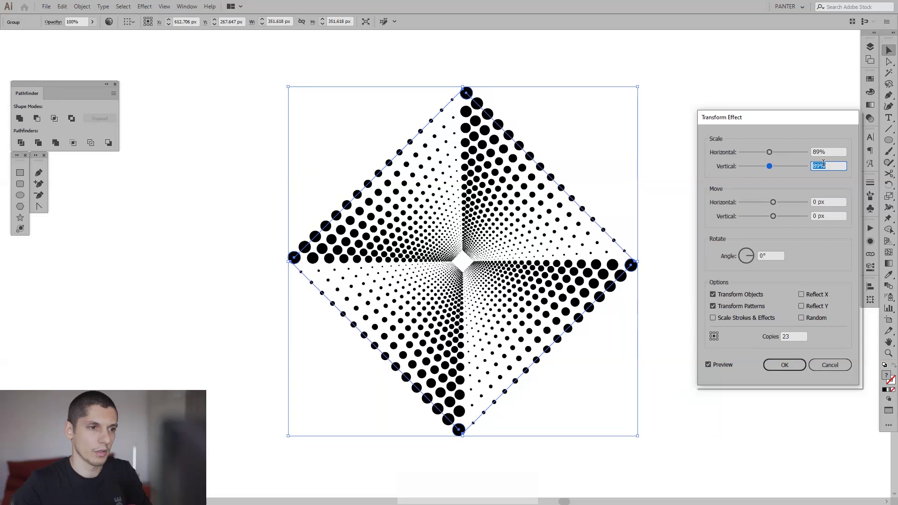
Step: Set the Transform effect's rotate angle to 5.7° and click OK
left_click(771, 255)
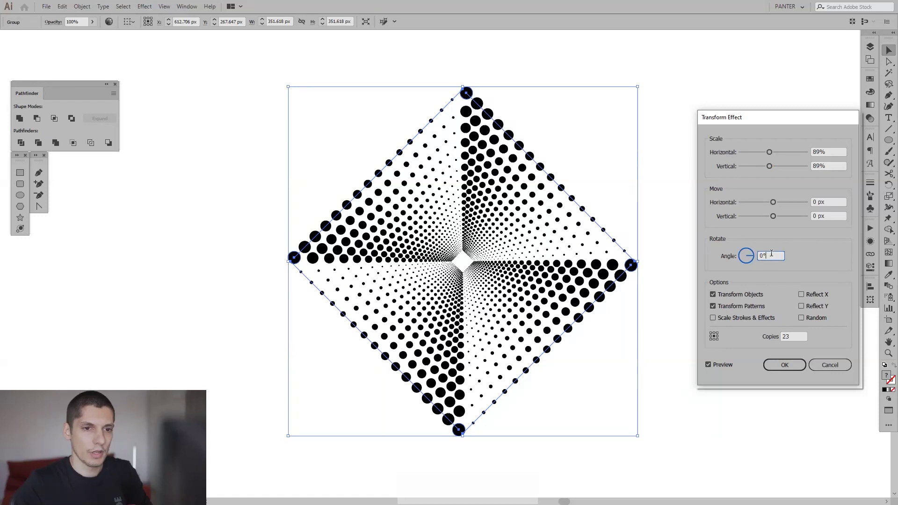
key("Up")
key("Up")
key("Up")
key("Up")
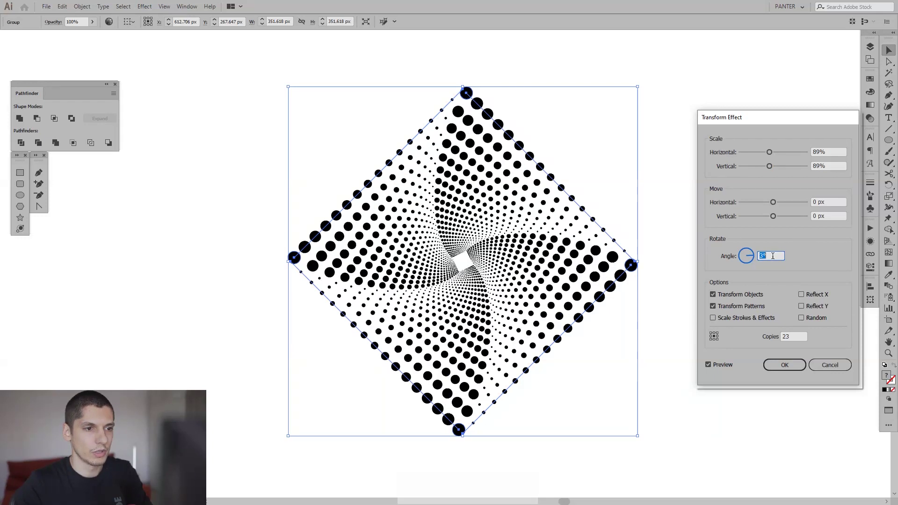
key("Up")
key("Up")
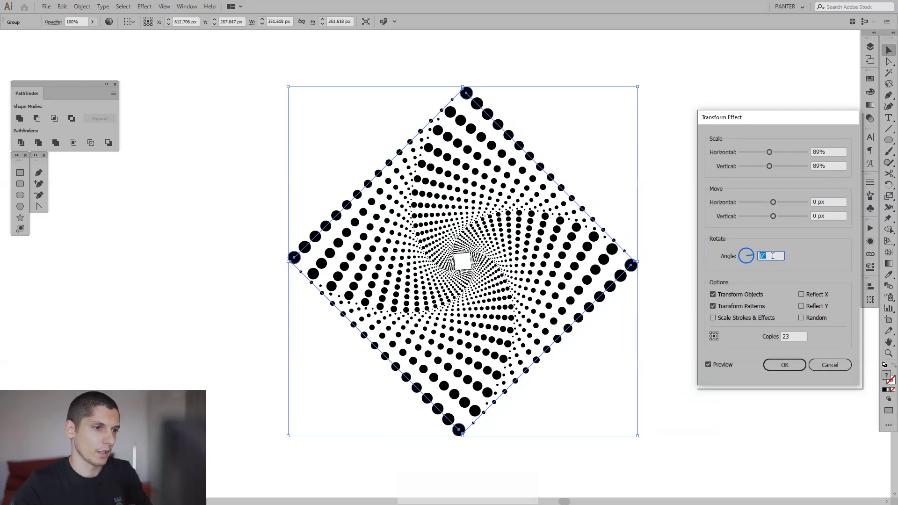
key("Down")
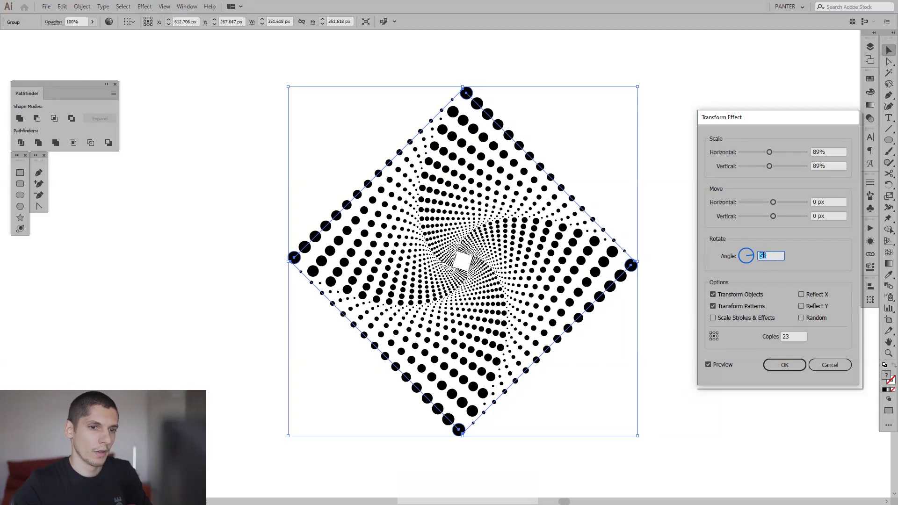
type("5.5")
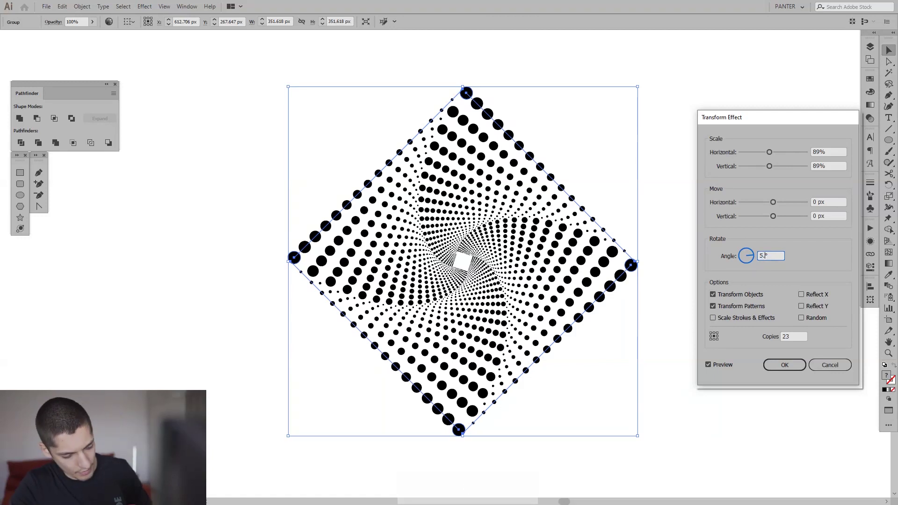
left_click(825, 215)
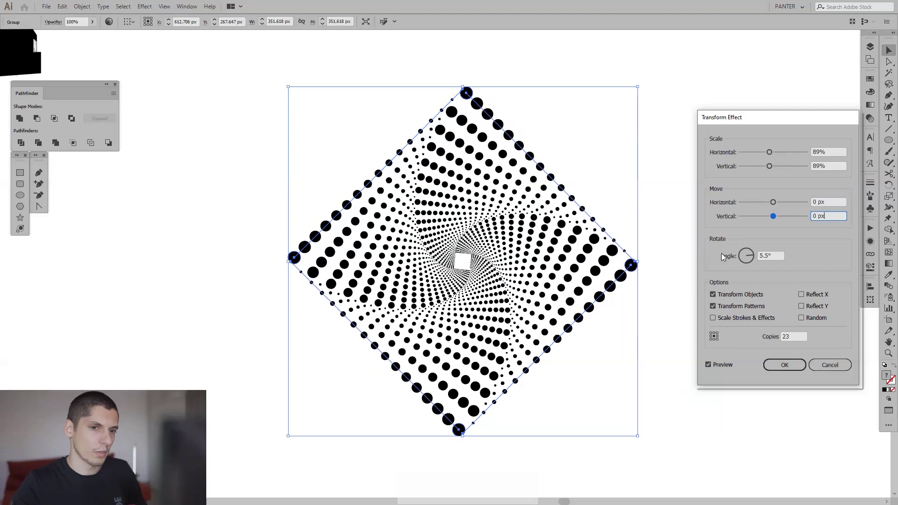
left_click(765, 255)
key("BackSpace")
type("7")
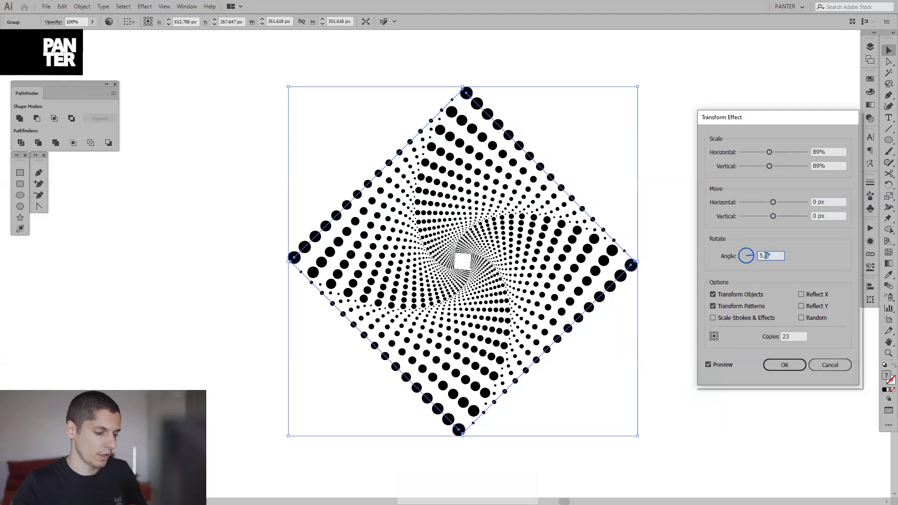
left_click(832, 213)
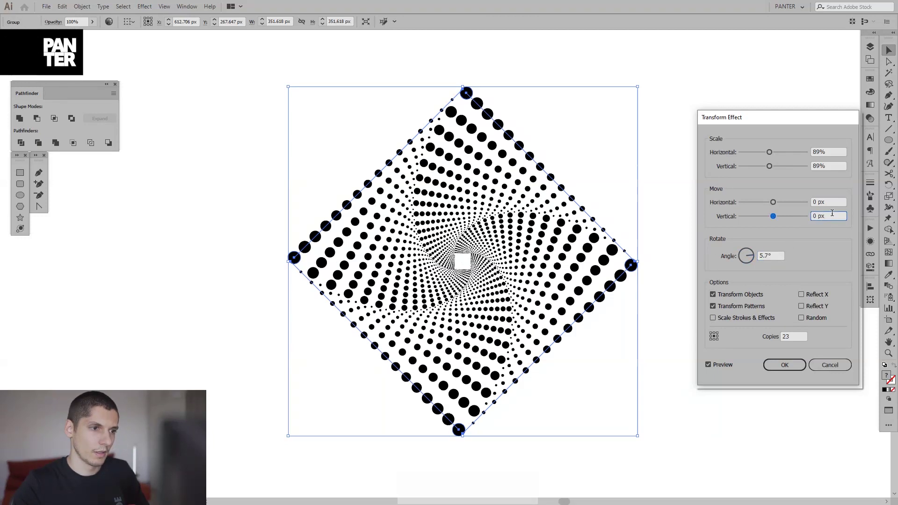
left_click(795, 365)
left_click(754, 173)
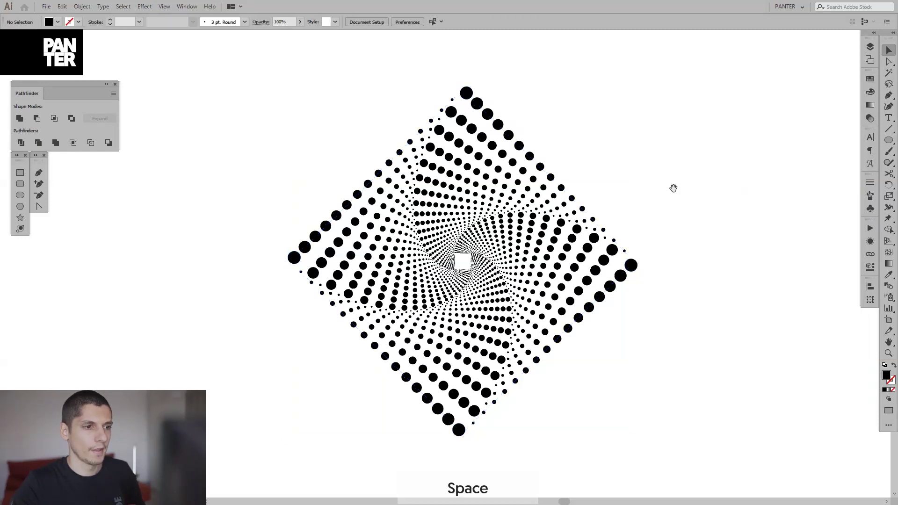
mouse_move(673, 187)
left_mouse_down()
mouse_move(686, 174)
mouse_move(675, 182)
left_mouse_up()
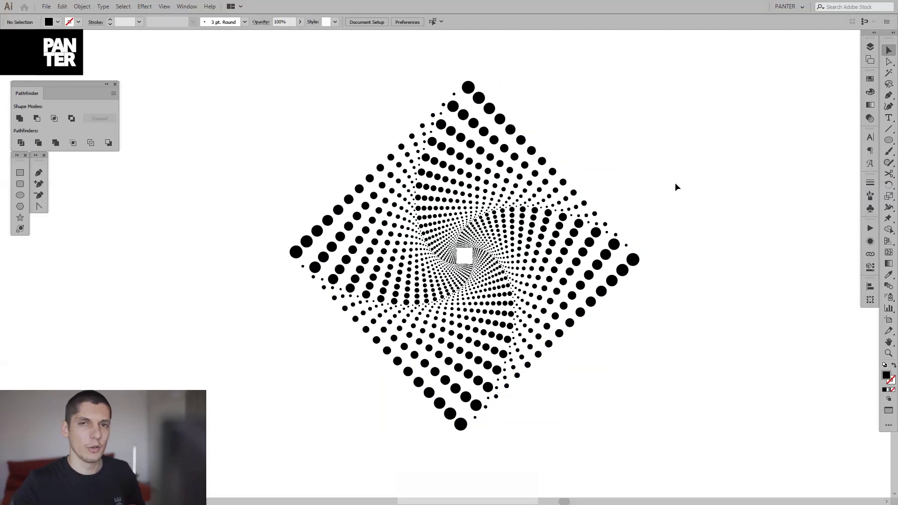